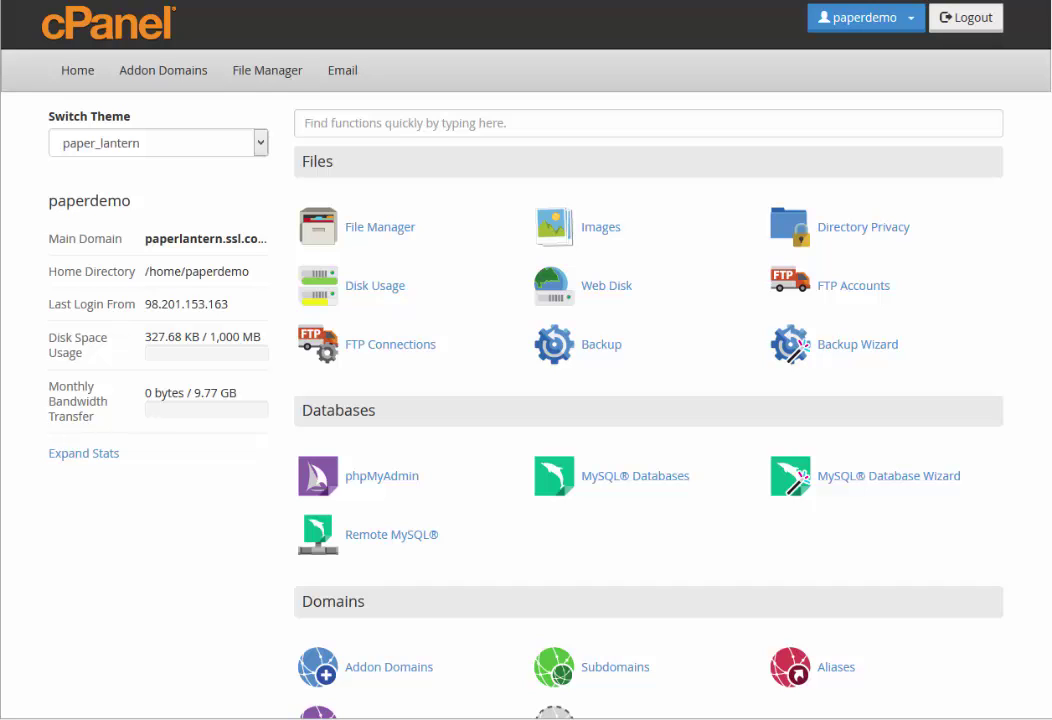
- Search cPanel for 'ssl' and open the SSL/TLS Certificates (CRT) page
left_click(336, 123)
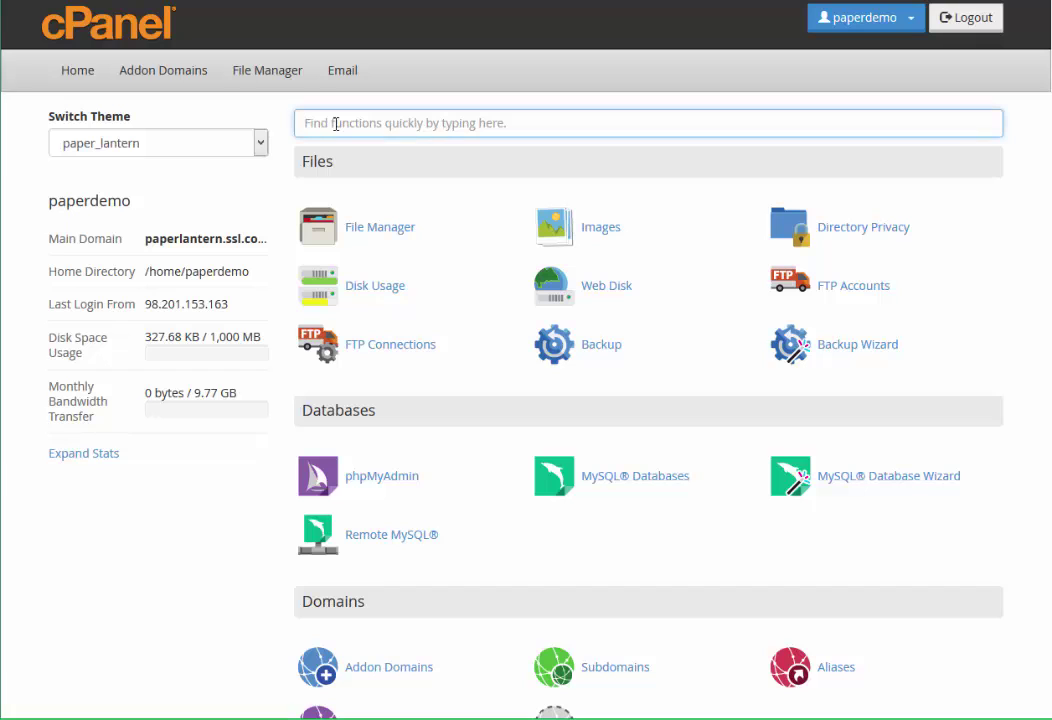
type("ssl")
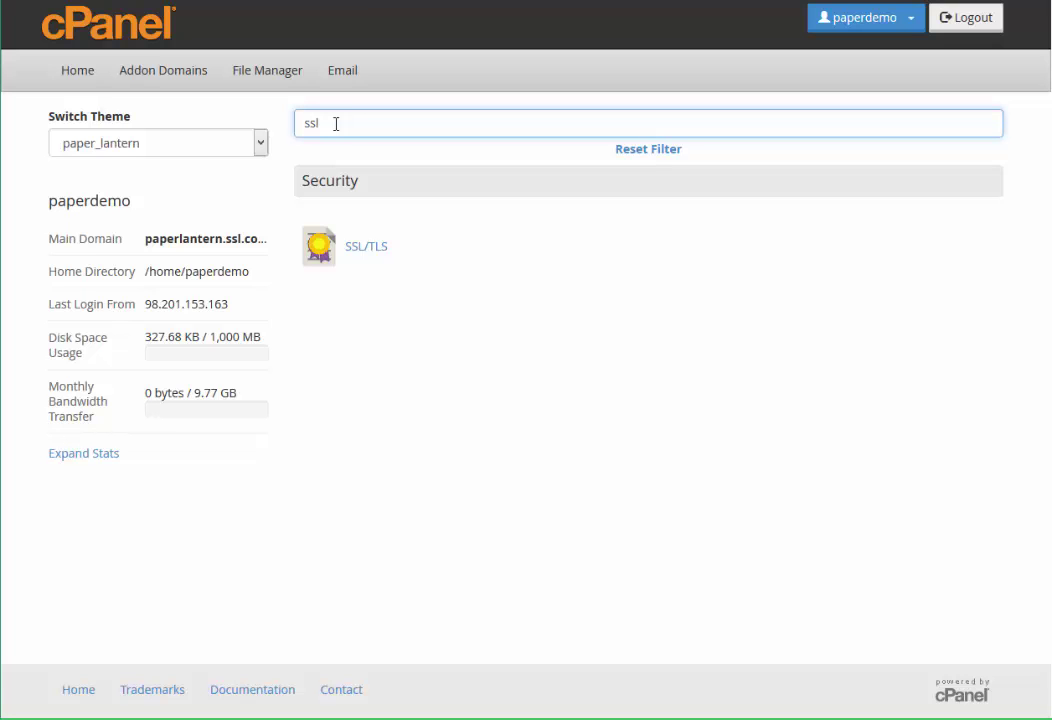
left_click(327, 260)
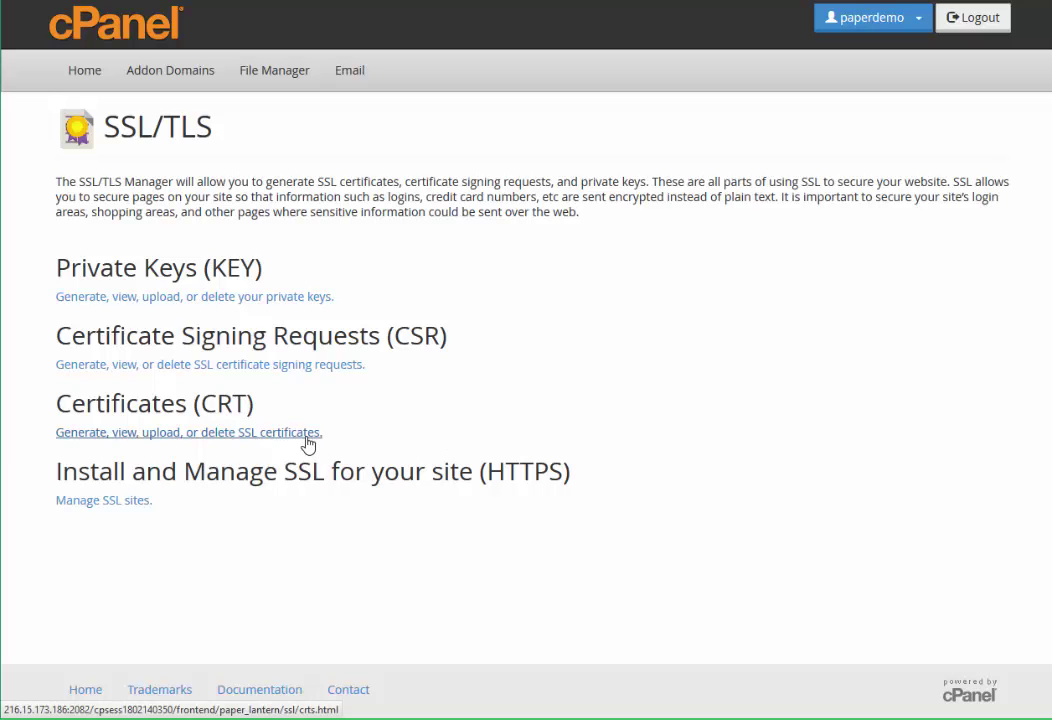
left_click(208, 438)
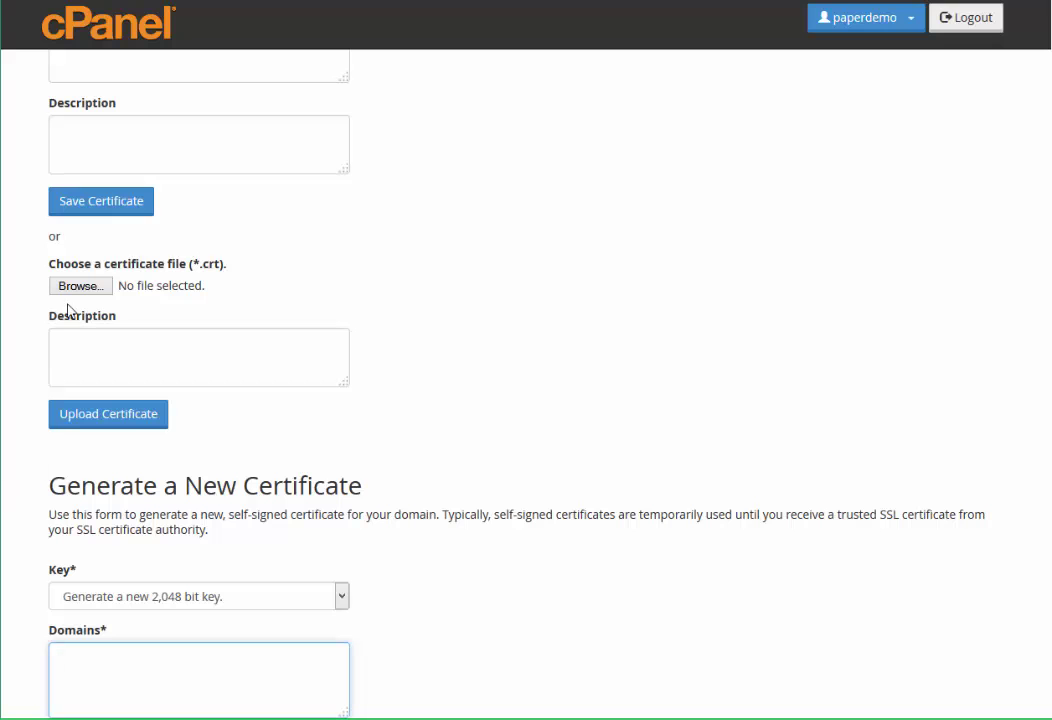
- Choose paperlantern_ssl_com.crt from Downloads as the certificate file
left_click(78, 287)
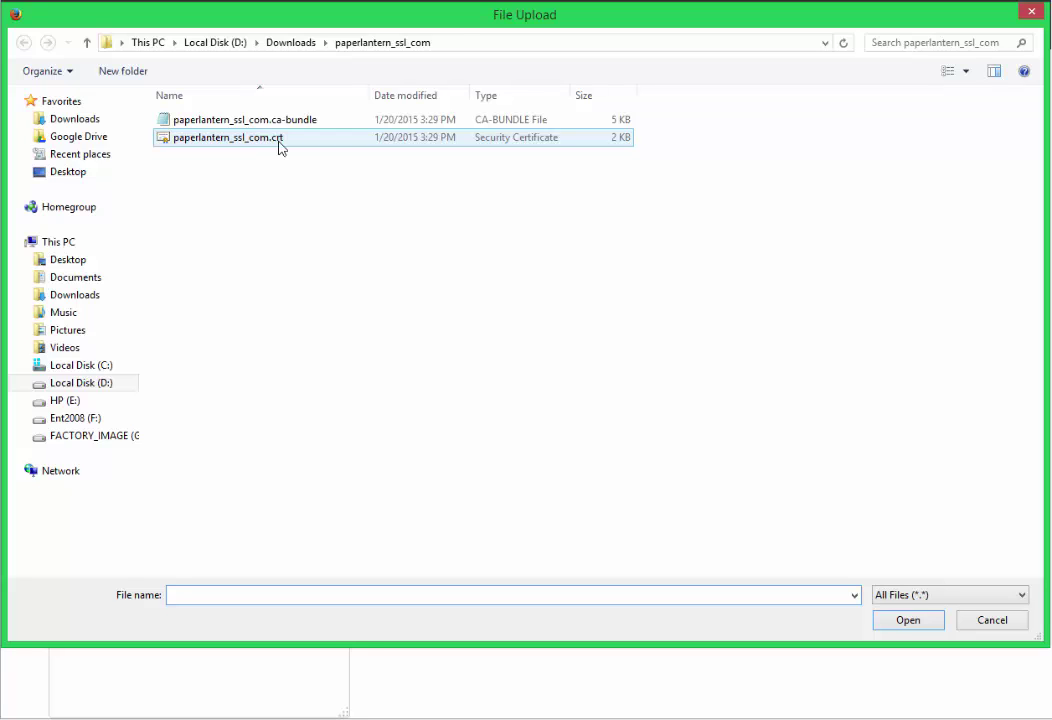
left_click(279, 146)
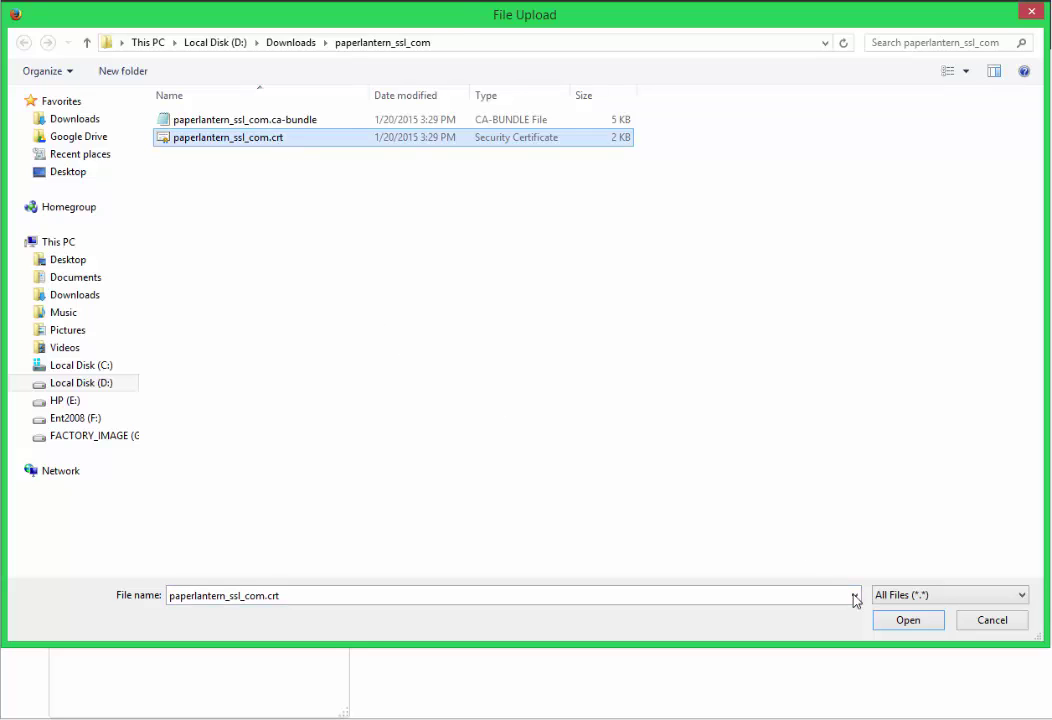
left_click(906, 620)
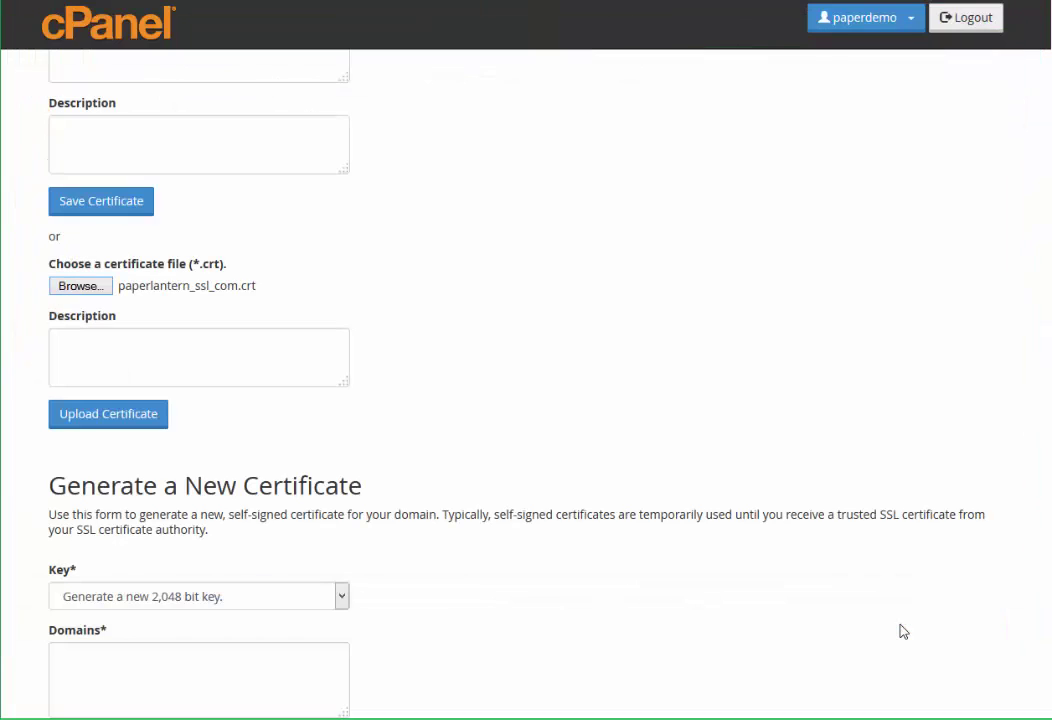
- Upload the certificate with description 'SSL certificate for paperlantern.ssl.com 2015-01-20'
left_click(222, 360)
type("SSL certificate for paperlantern.ssl.com")
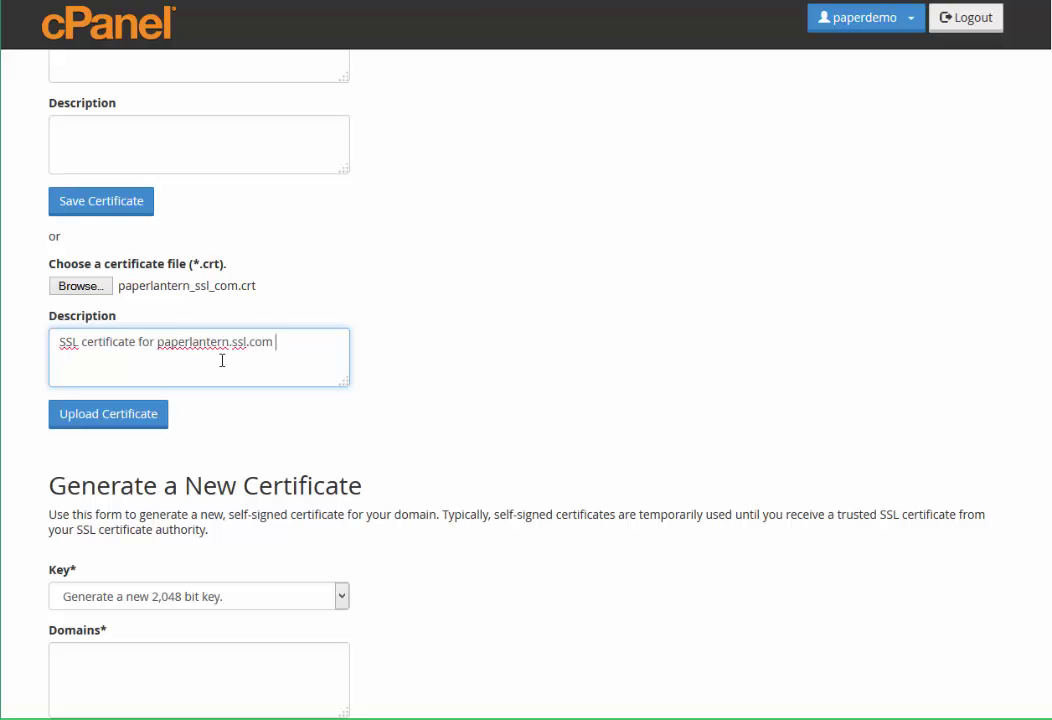
type(" 2015-01-20")
left_click(142, 430)
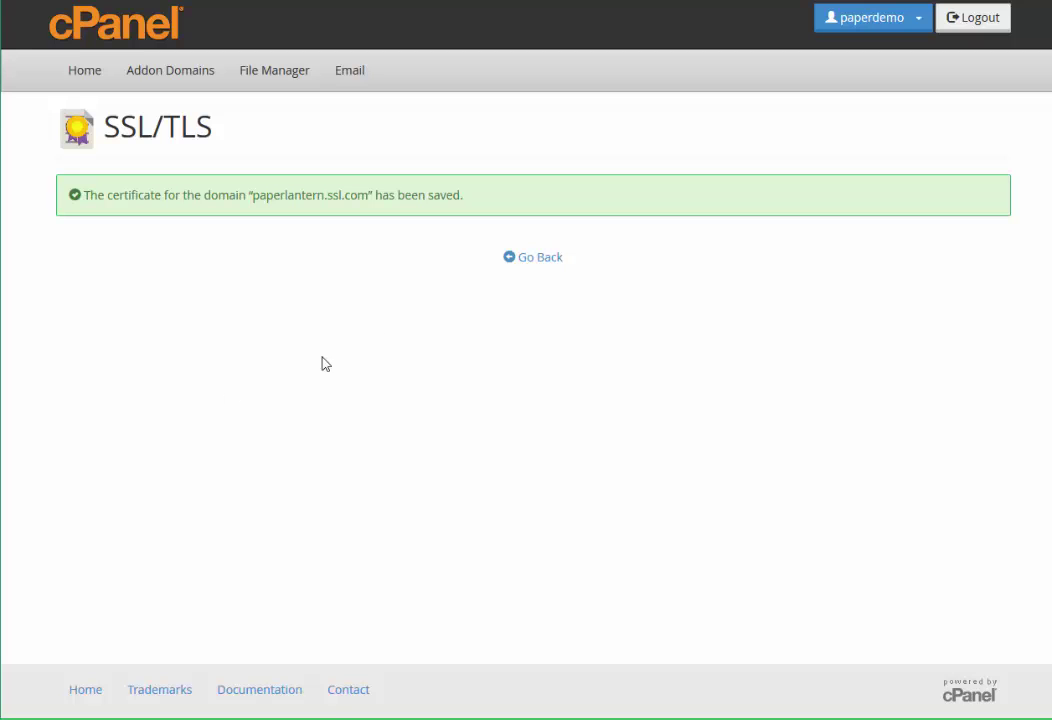
- Check the paperlantern.ssl.com certificate in the server list, then return to the SSL Manager
left_click(533, 260)
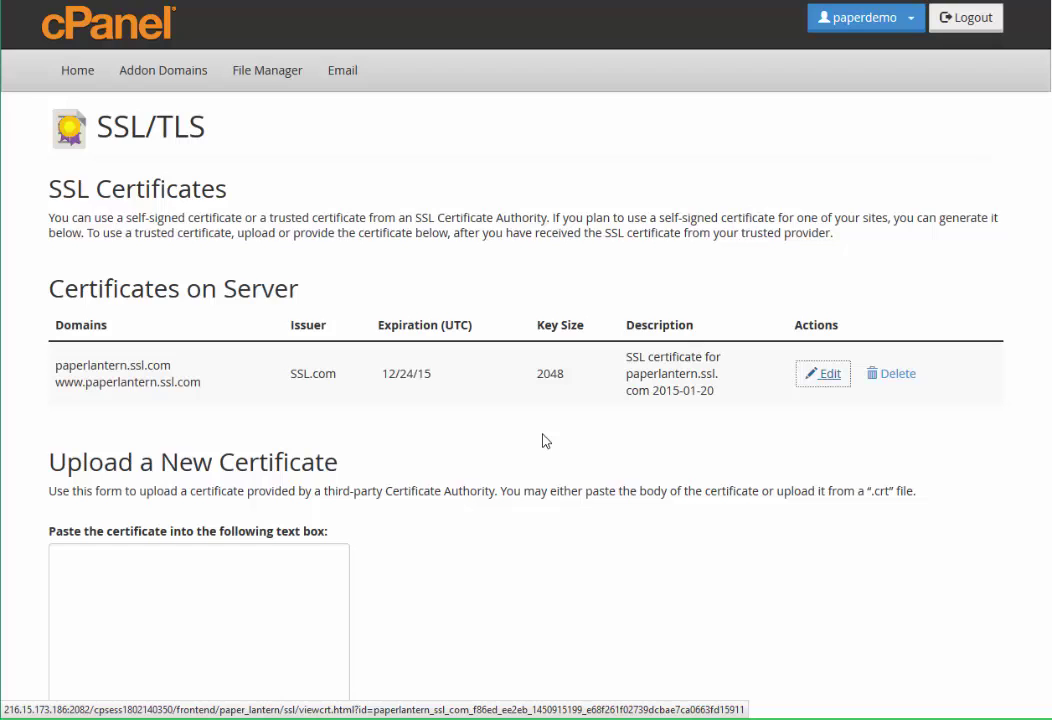
scroll(545, 441, "down", 3)
scroll(545, 441, "down", 3)
scroll(545, 441, "down", 5)
scroll(545, 441, "down", 5)
scroll(545, 441, "down", 2)
scroll(545, 441, "down", 2)
left_click(527, 648)
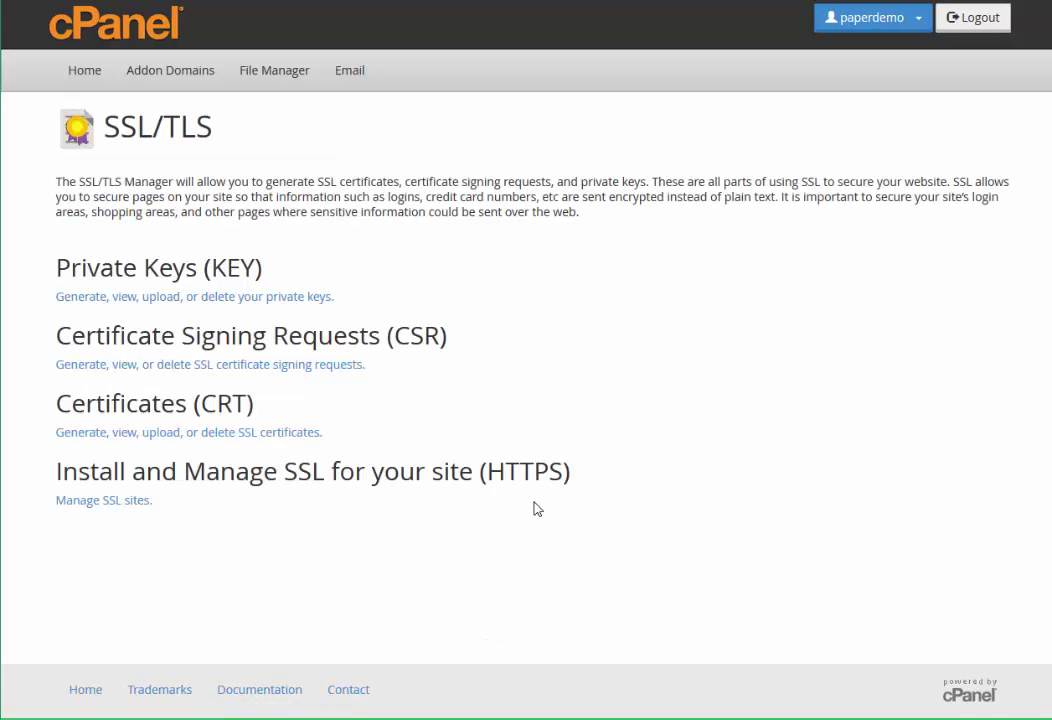
- In Manage SSL Sites, select paperlantern.ssl.com and autofill its certificate and private key
left_click(137, 511)
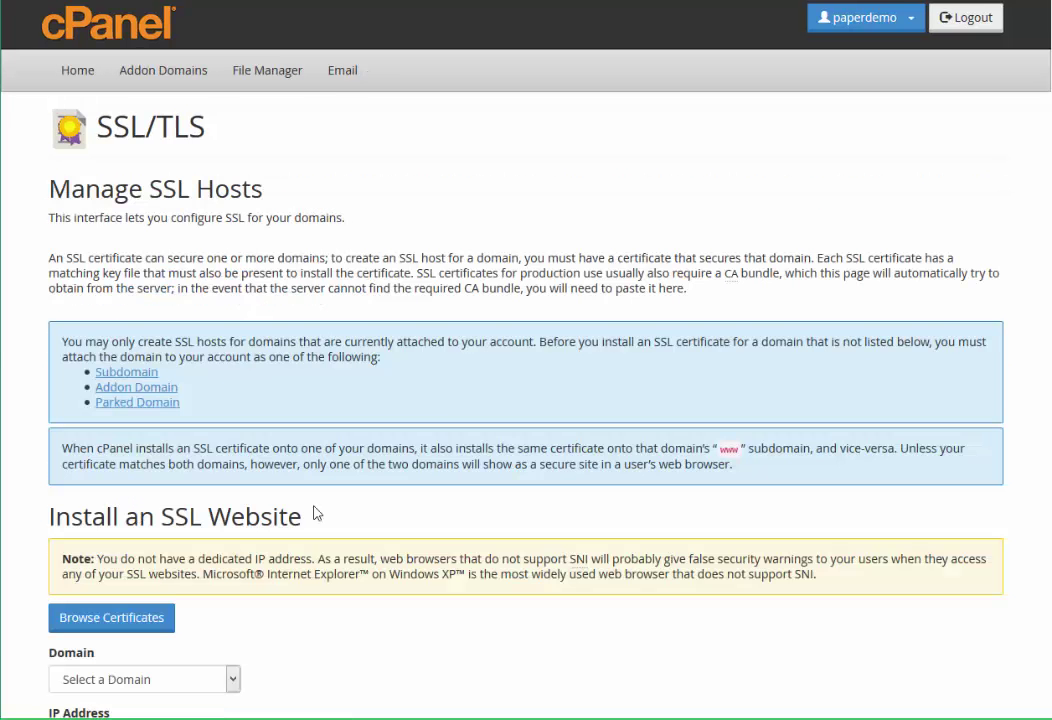
scroll(335, 512, "down", 3)
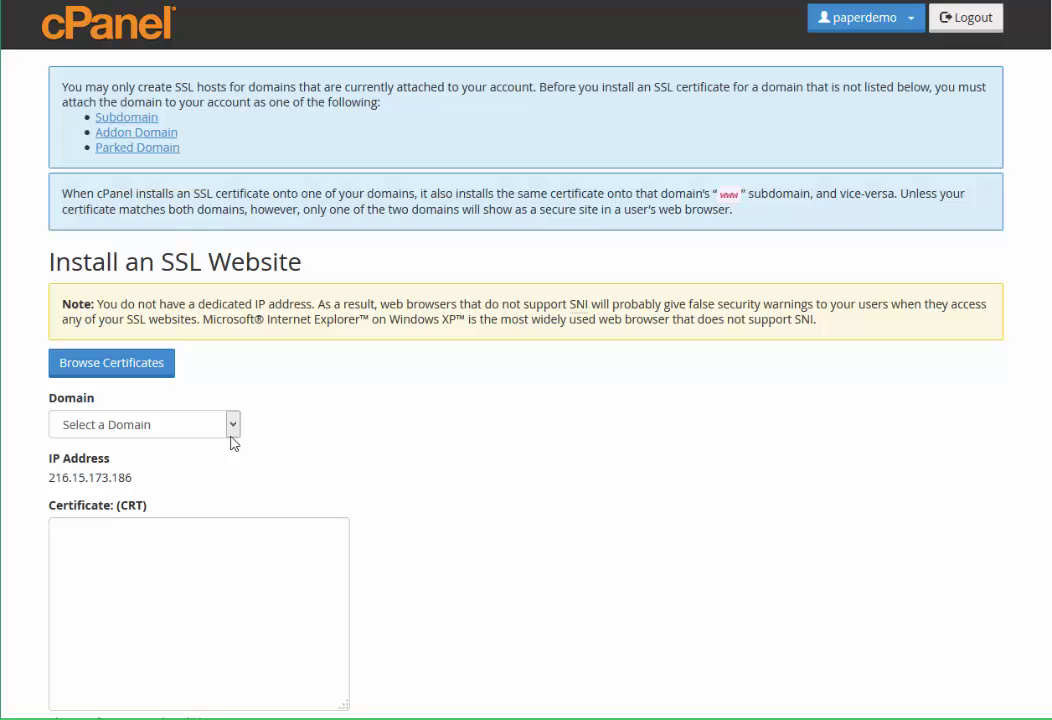
left_click(236, 425)
left_click(245, 465)
scroll(359, 475, "down", 2)
left_click(241, 397)
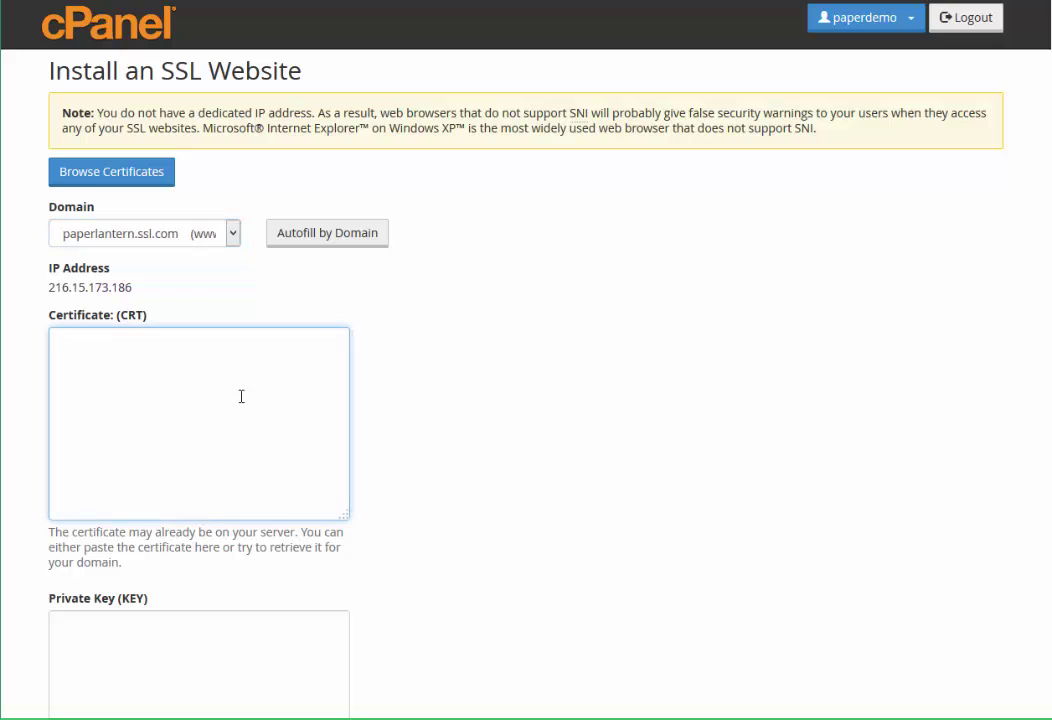
left_click(325, 234)
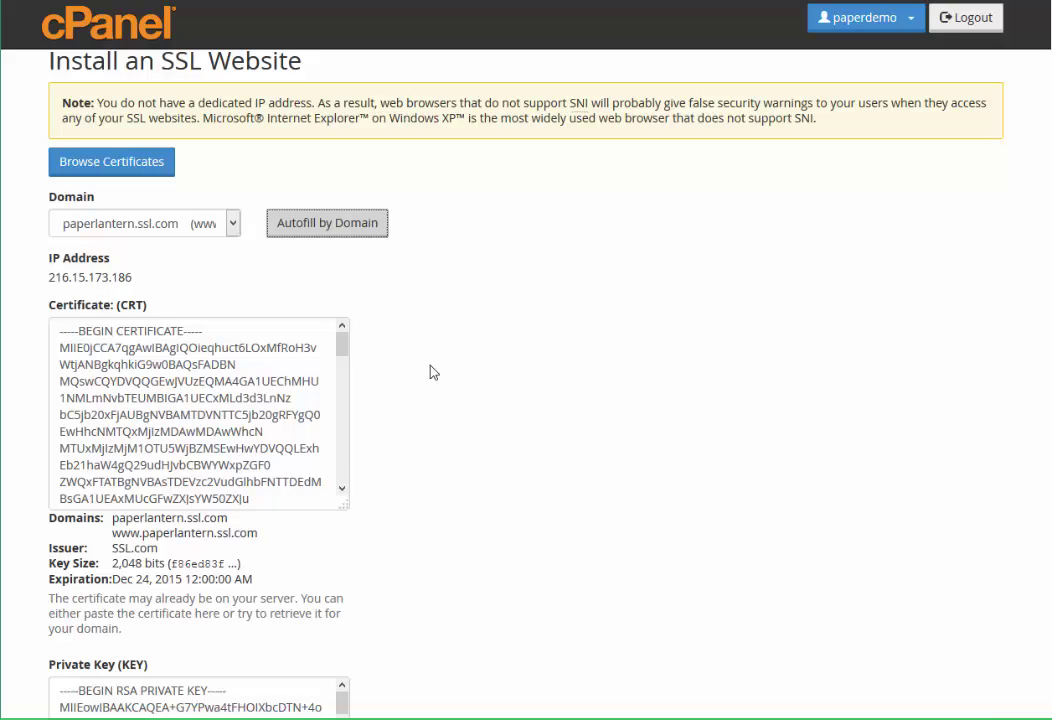
- Move down to the empty CA Bundle box, ready for pasting
scroll(432, 372, "down", 2)
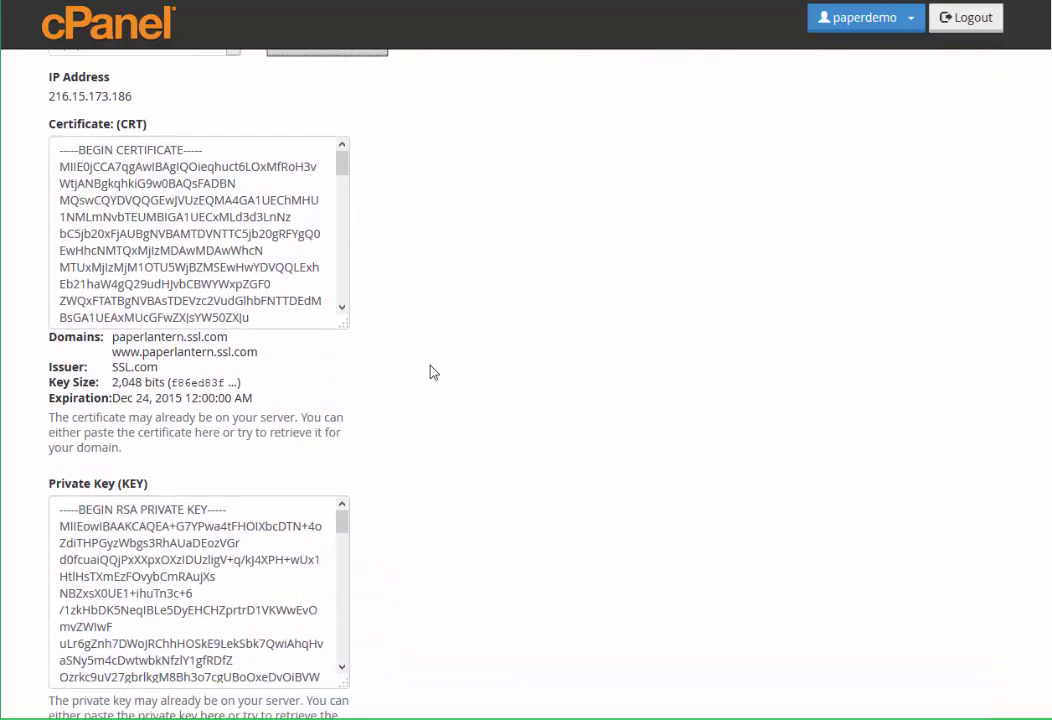
scroll(432, 372, "down", 1)
scroll(432, 372, "down", 1)
scroll(432, 372, "down", 1)
scroll(432, 372, "down", 1)
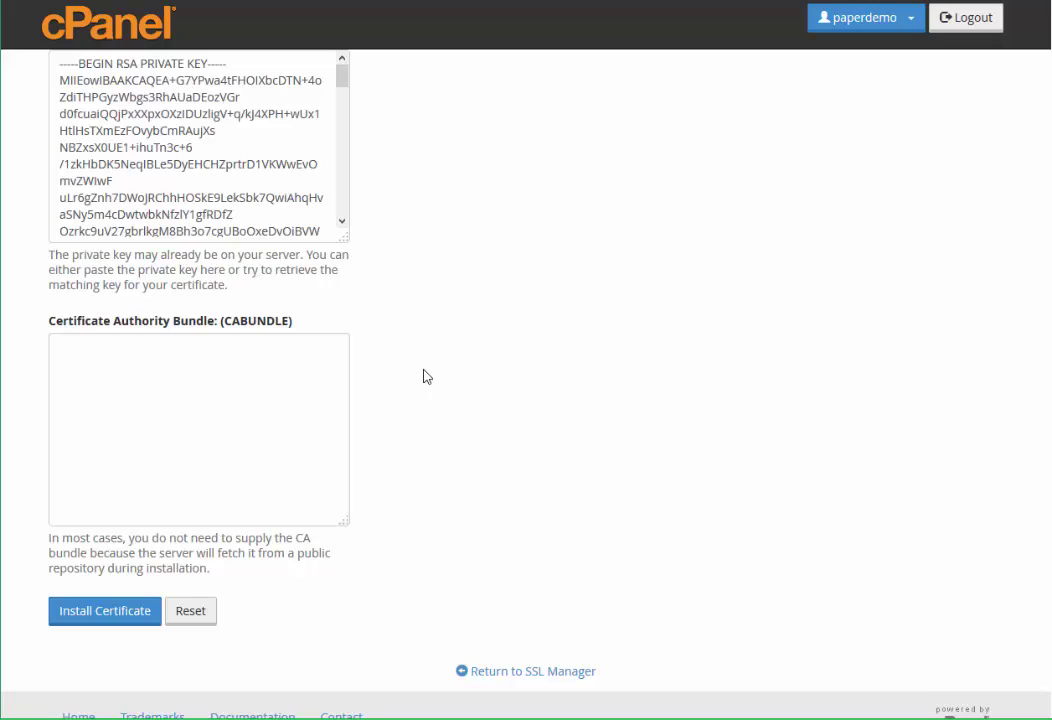
left_click(275, 421)
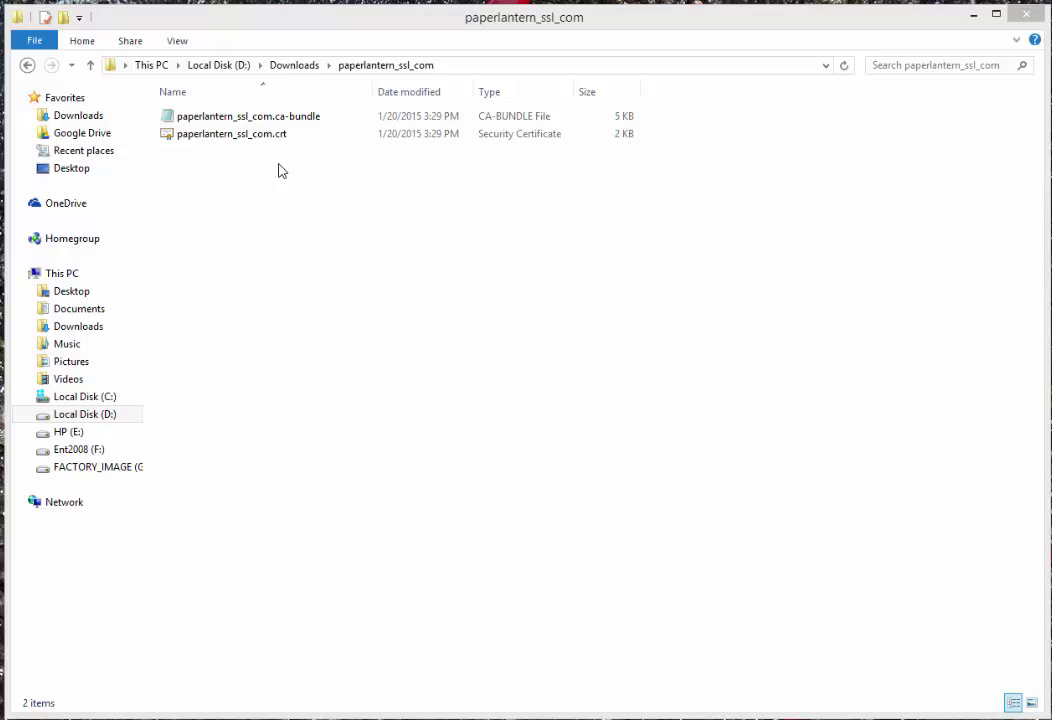
- Open paperlantern_ssl_com.ca-bundle in Notepad++ and copy its entire contents
left_click(277, 120)
right_click(278, 125)
left_click(209, 185)
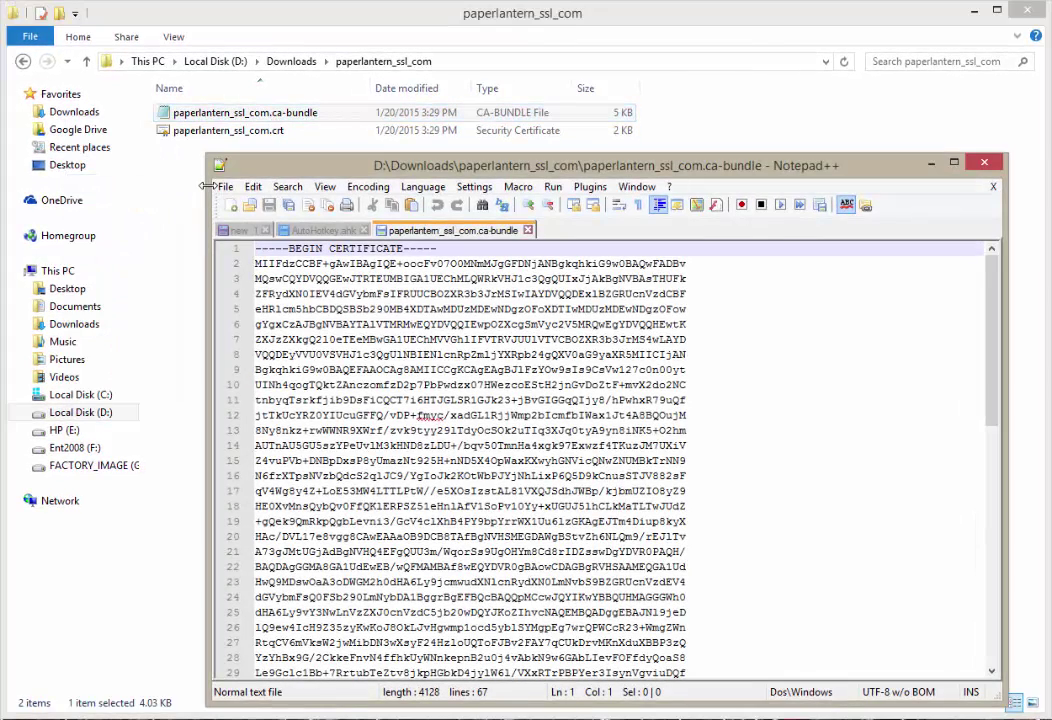
right_click(703, 417)
left_click(740, 502)
right_click(732, 452)
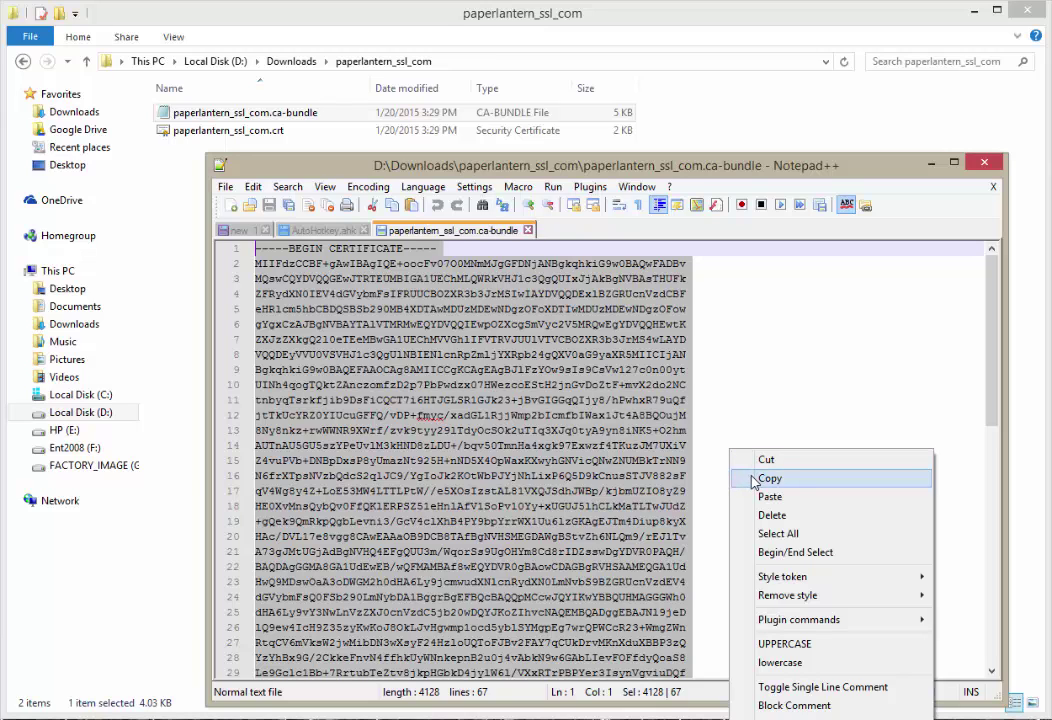
left_click(755, 481)
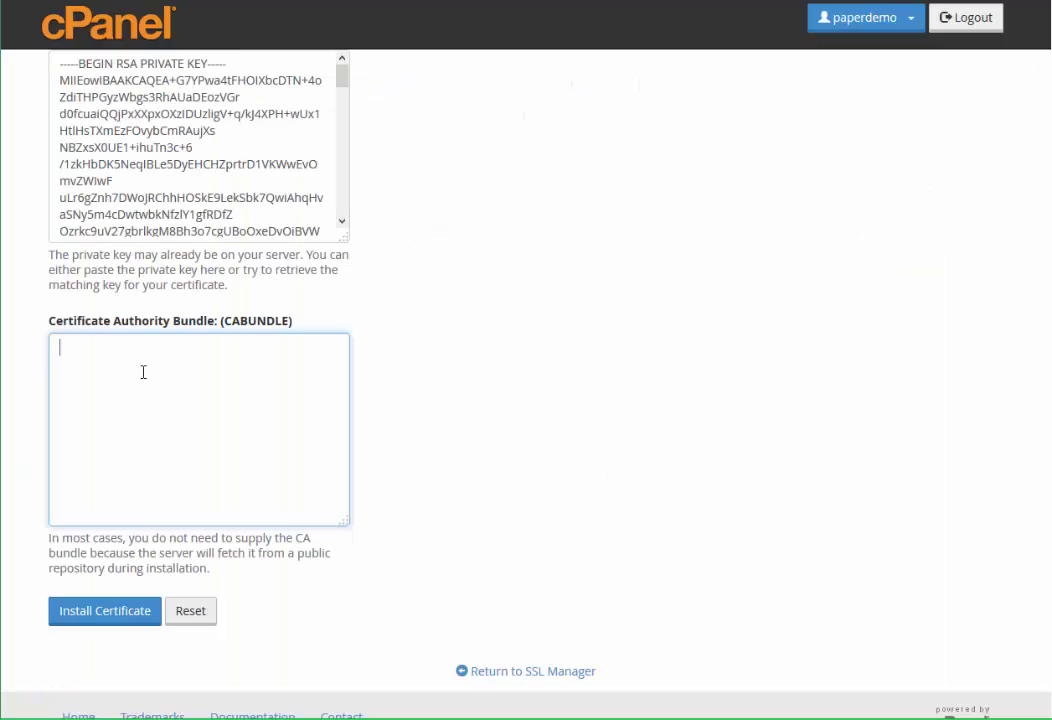
- Paste the CA bundle into the CABUNDLE box and install the certificate
right_click(143, 372)
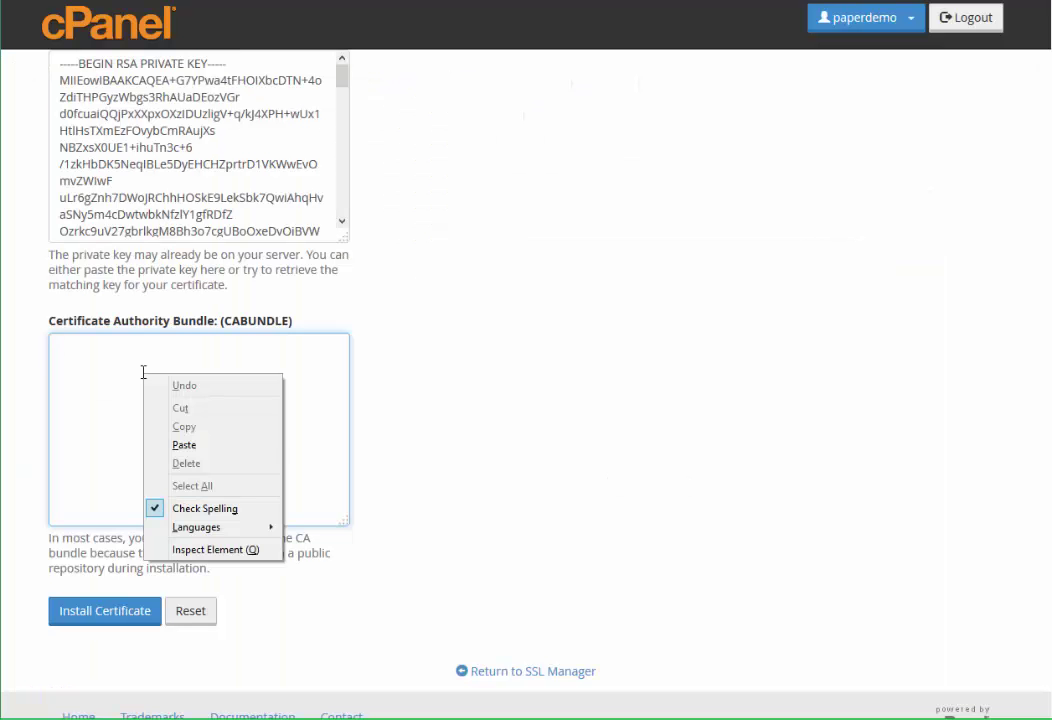
left_click(184, 445)
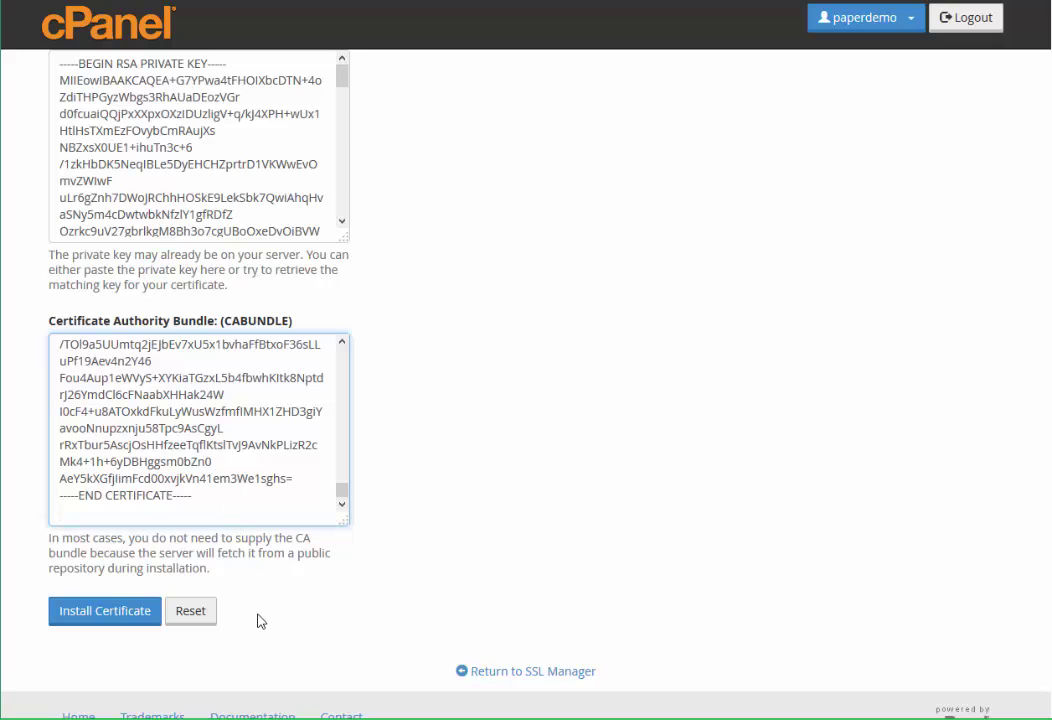
left_click(110, 621)
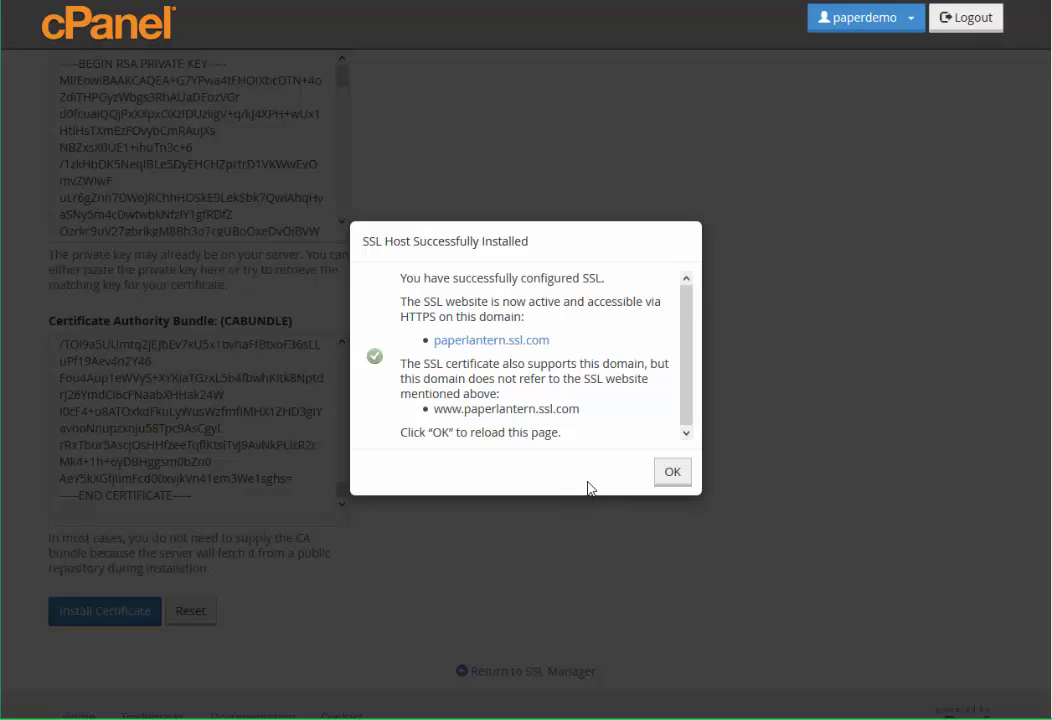
- Dismiss the success dialog and confirm paperlantern.ssl.com is listed, expiring 12/24/15
left_click(670, 476)
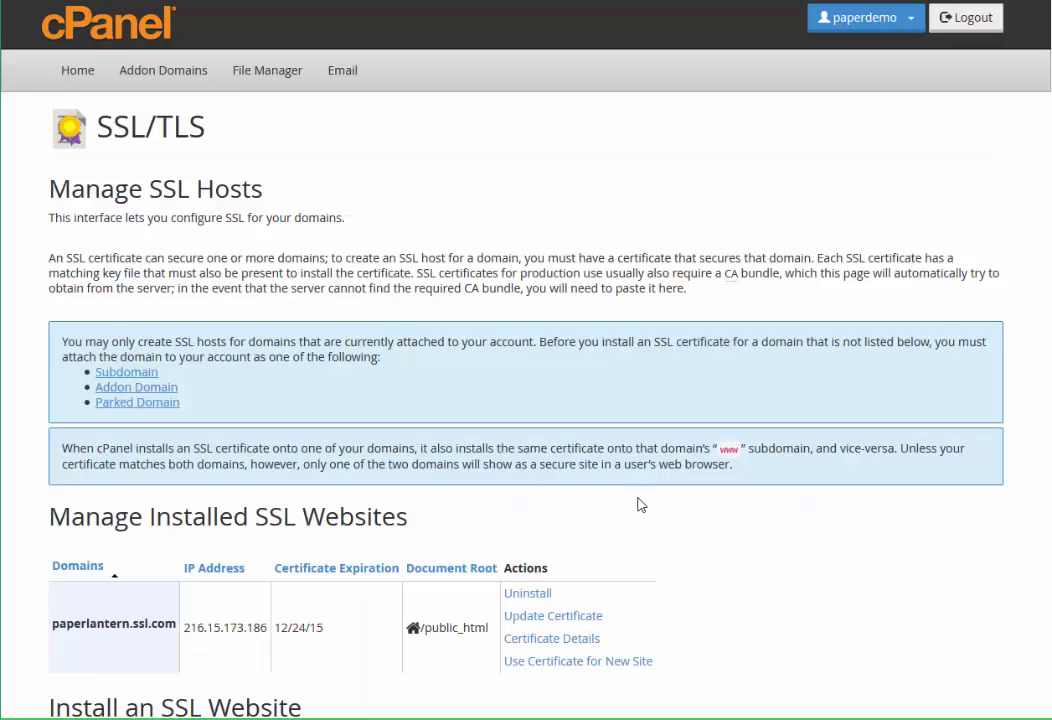
scroll(641, 505, "down", 3)
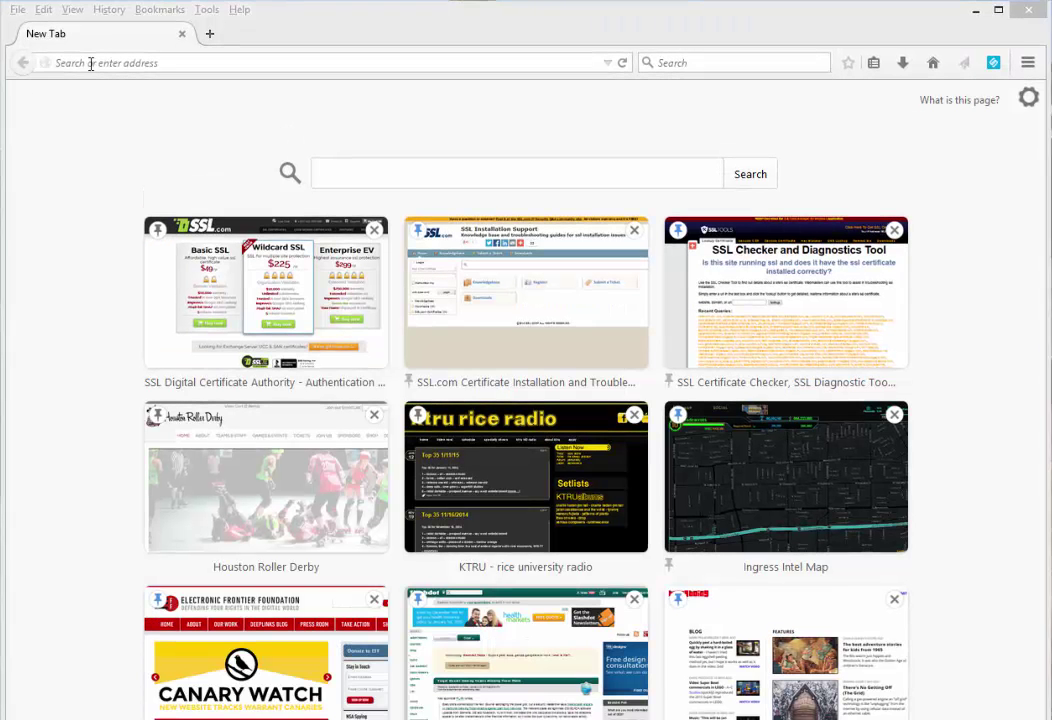
left_click(93, 62)
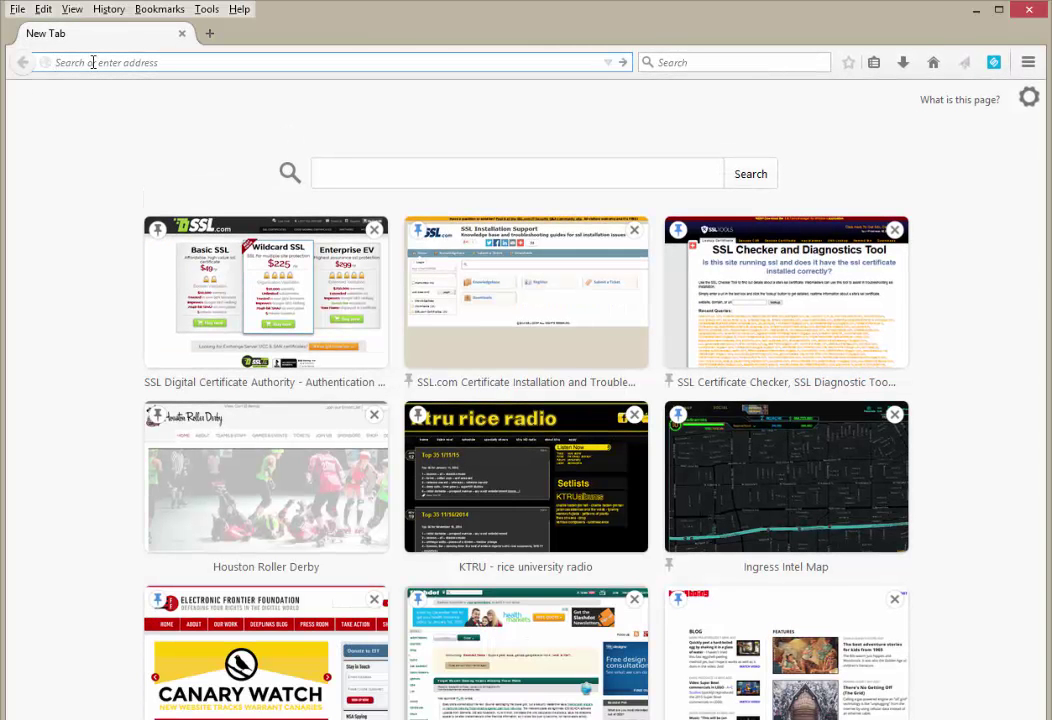
type("https://paperlantern.ssl.com/wordpress")
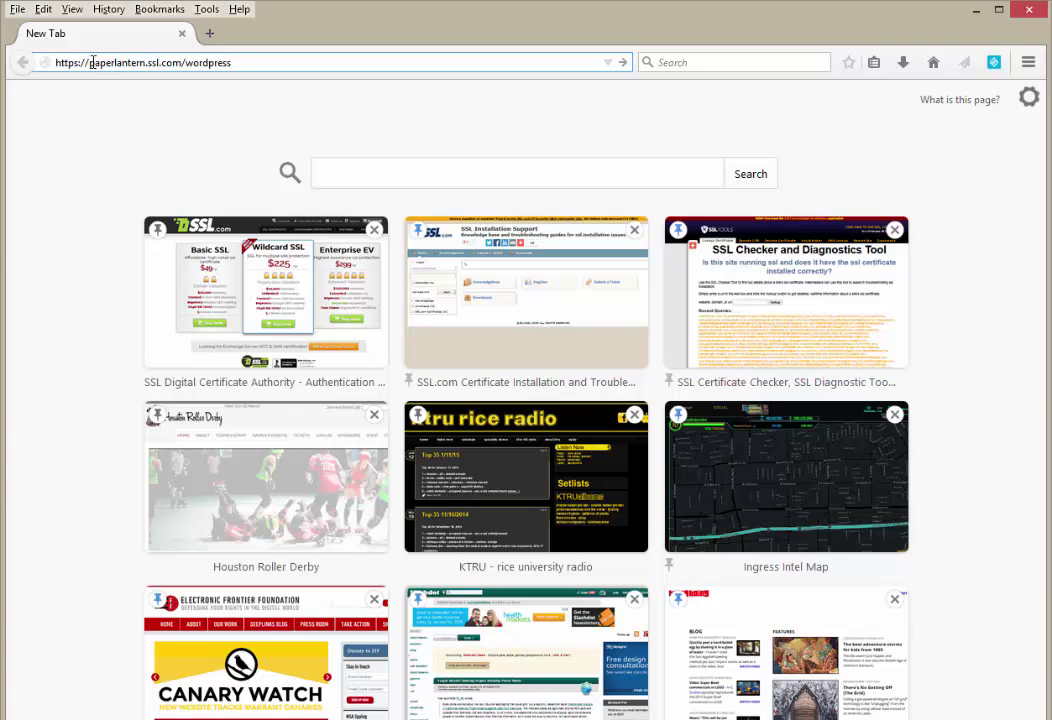
key("Return")
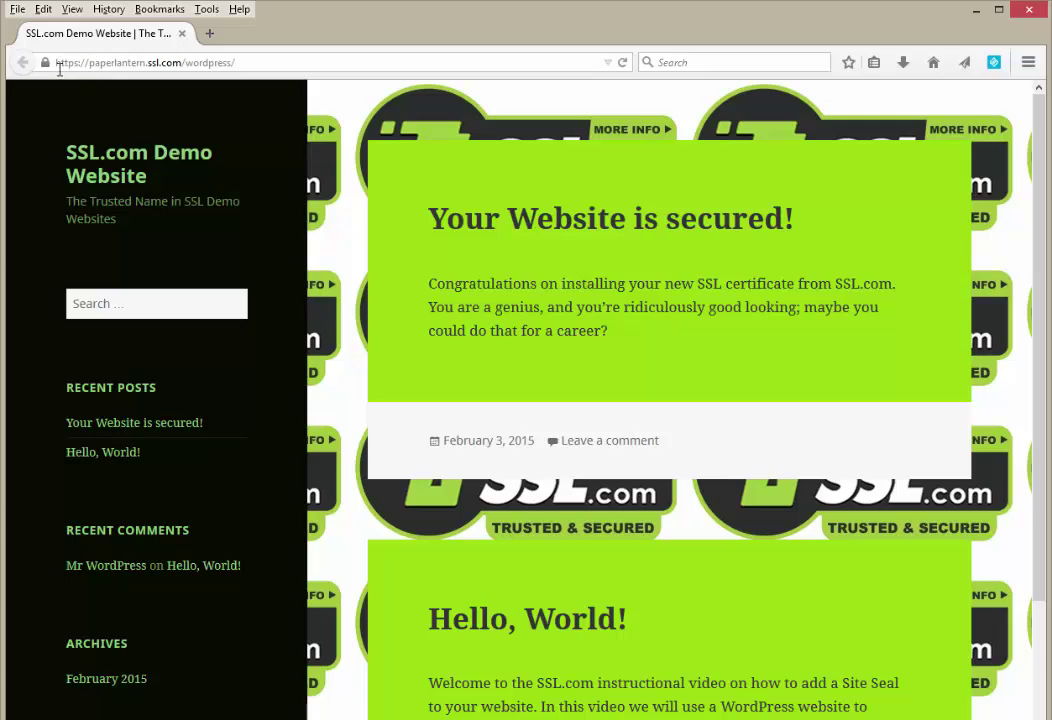
mouse_move(45, 63)
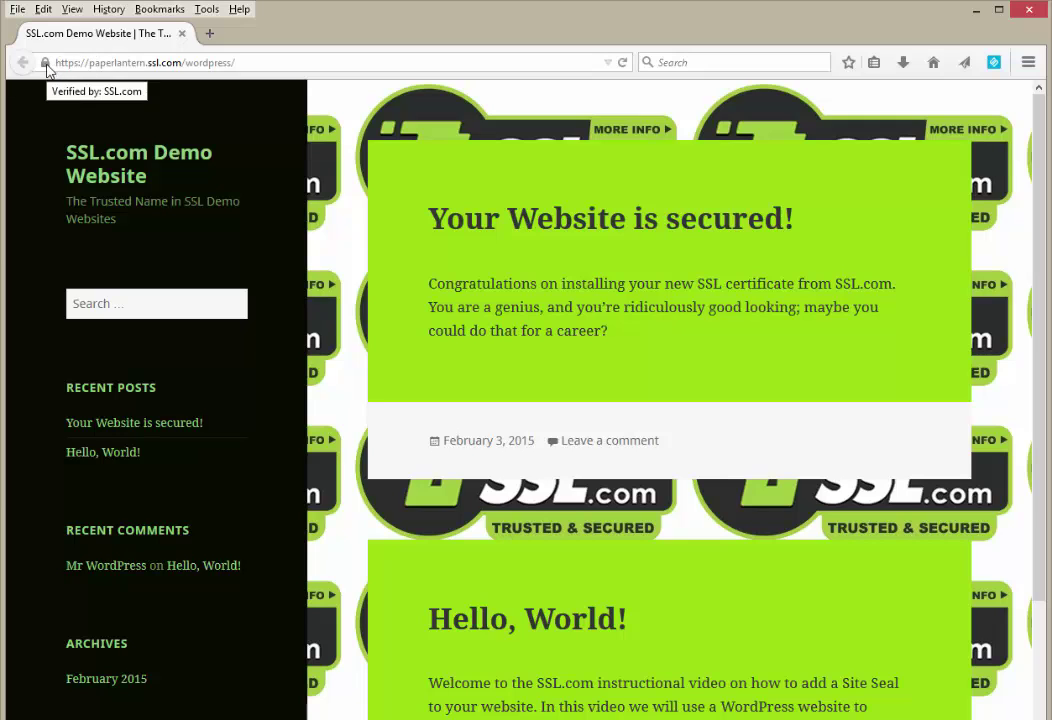
- Show the page's Page Info security details, confirming SSL.com verification and high-grade encryption
left_click(45, 64)
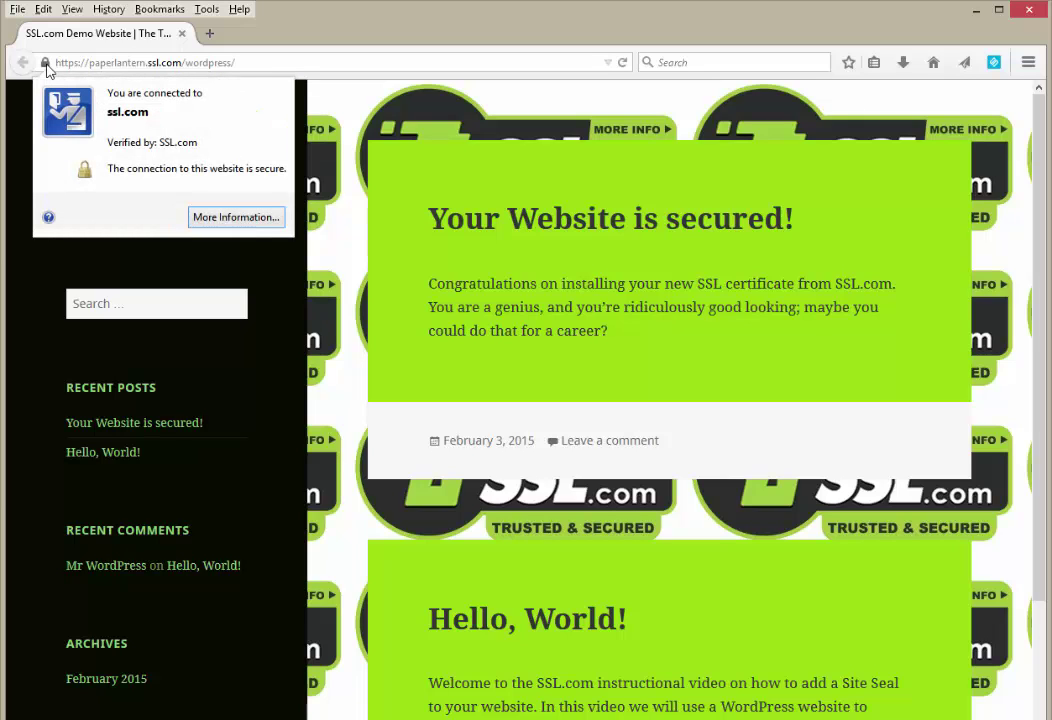
left_click(197, 220)
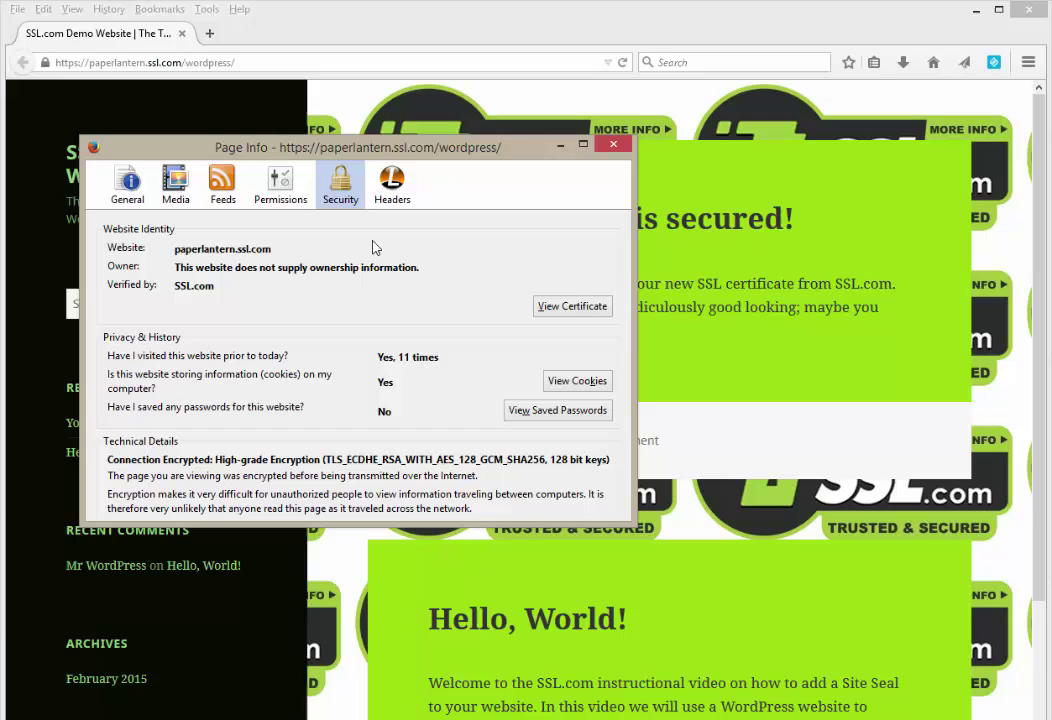
left_click(569, 318)
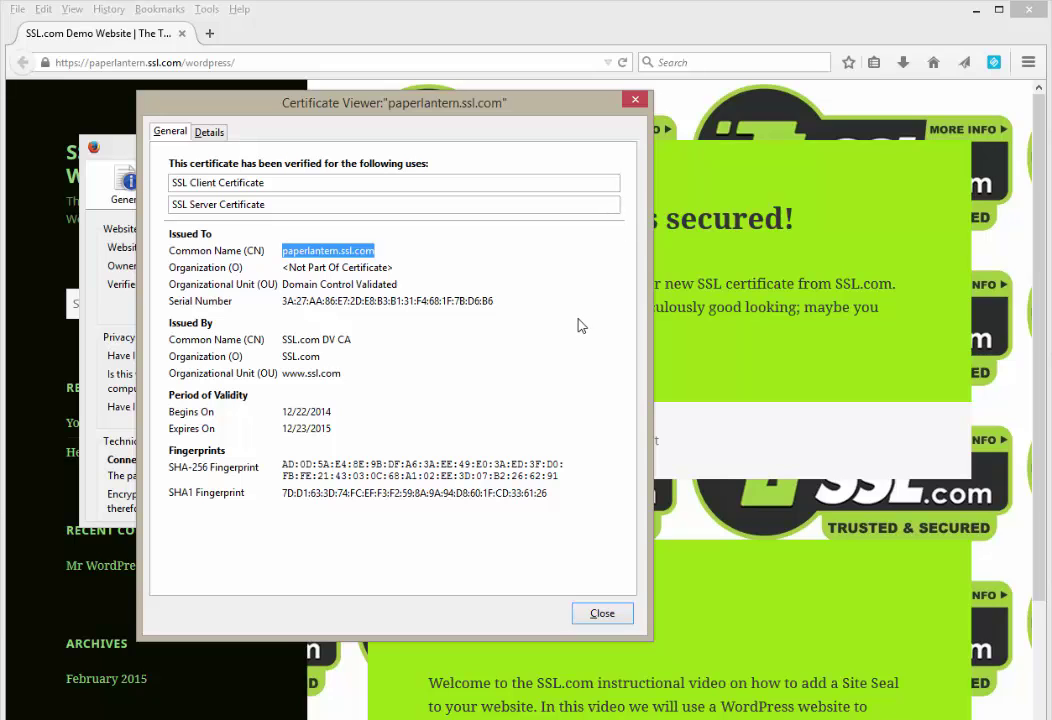
left_click(211, 133)
left_click(387, 205)
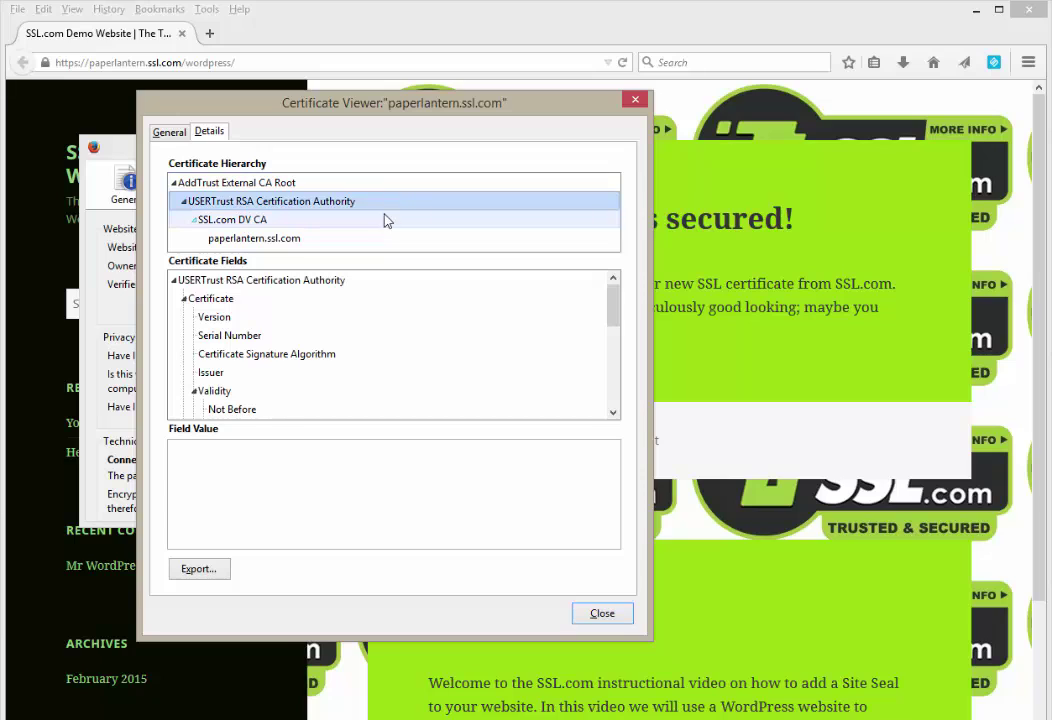
left_click(385, 220)
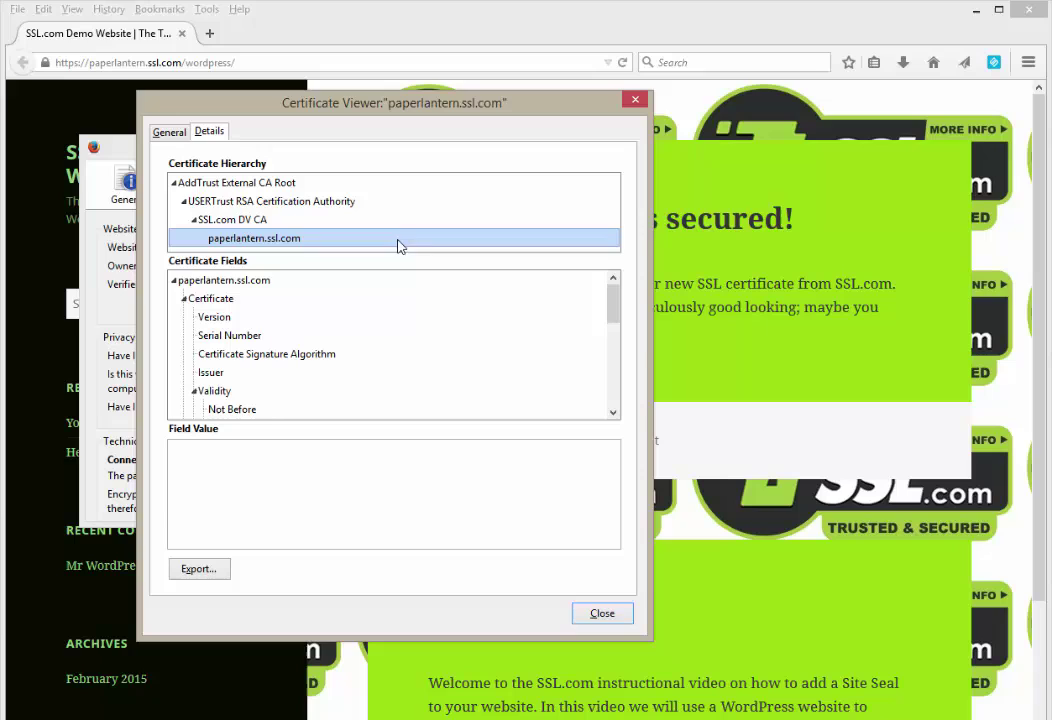
left_click(615, 622)
left_click(615, 622)
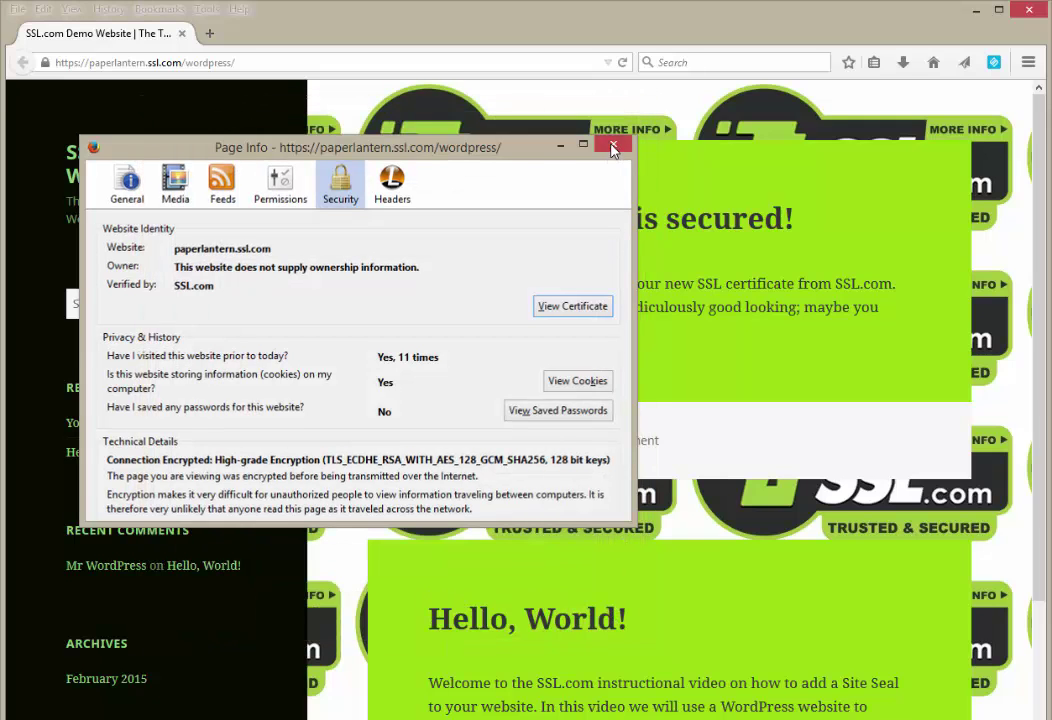
- Dismiss Firefox's Page Info security window, returning to the HTTPS-secured SSL.com Demo Website
left_click(613, 148)
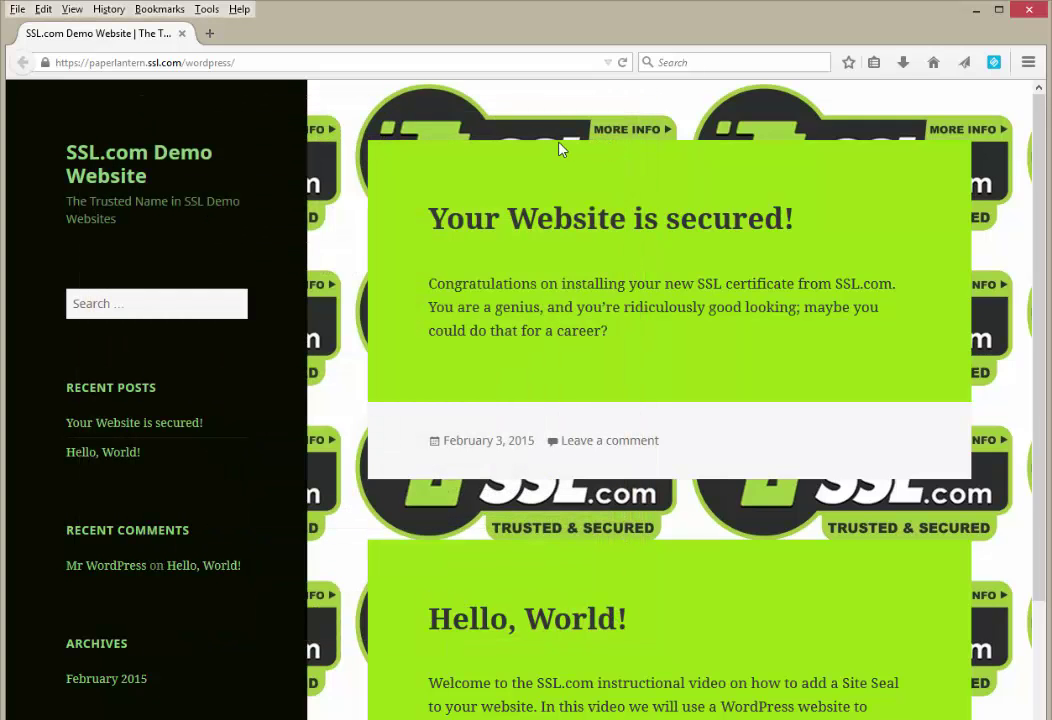